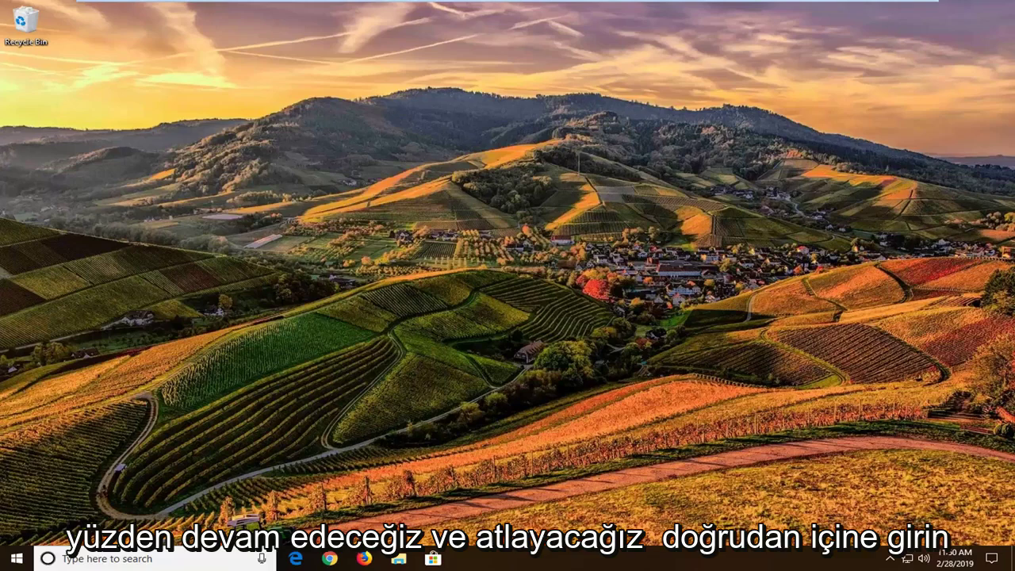
- Search Windows for "local group policy" and open the Edit group policy result
{"action": "left_click", "coordinate": [16, 559]}
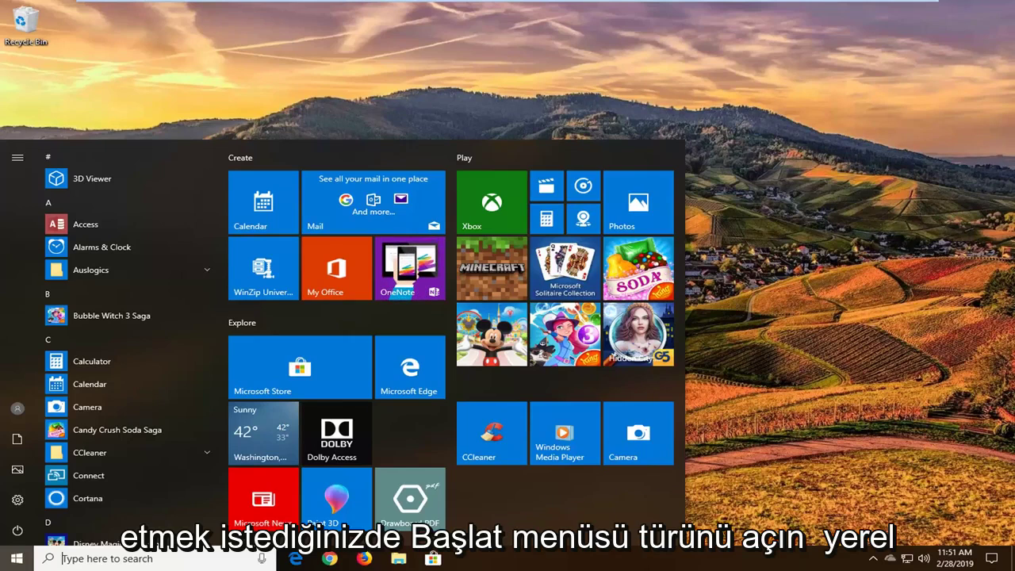
{"action": "type", "text": "local "}
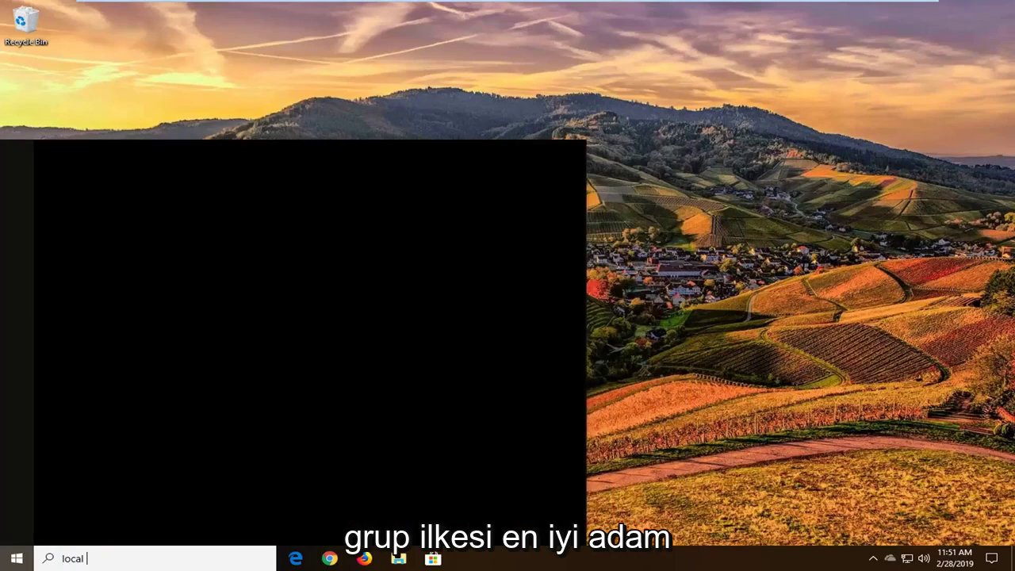
{"action": "type", "text": "group p"}
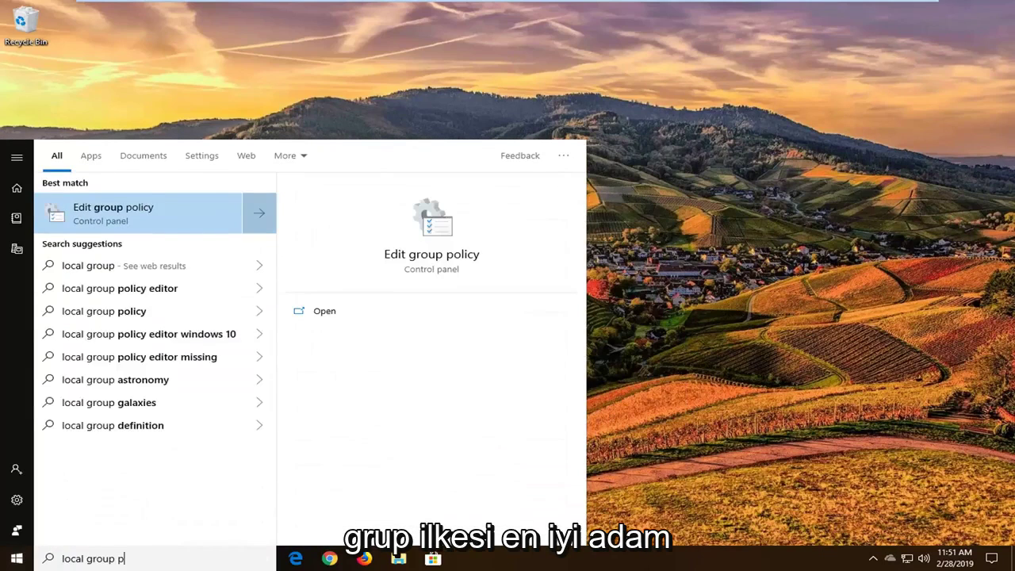
{"action": "type", "text": "olicy"}
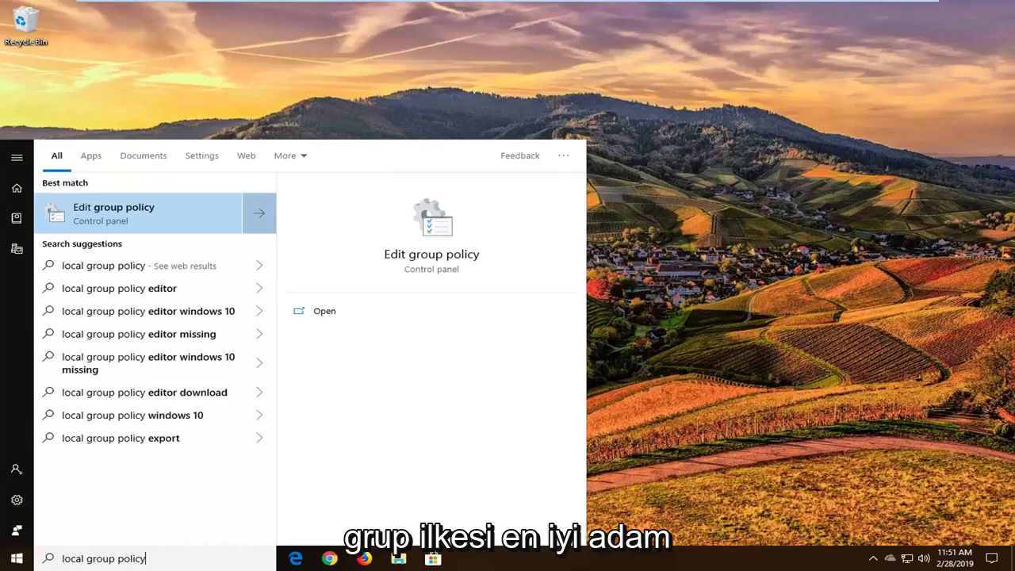
{"action": "left_click", "coordinate": [129, 220]}
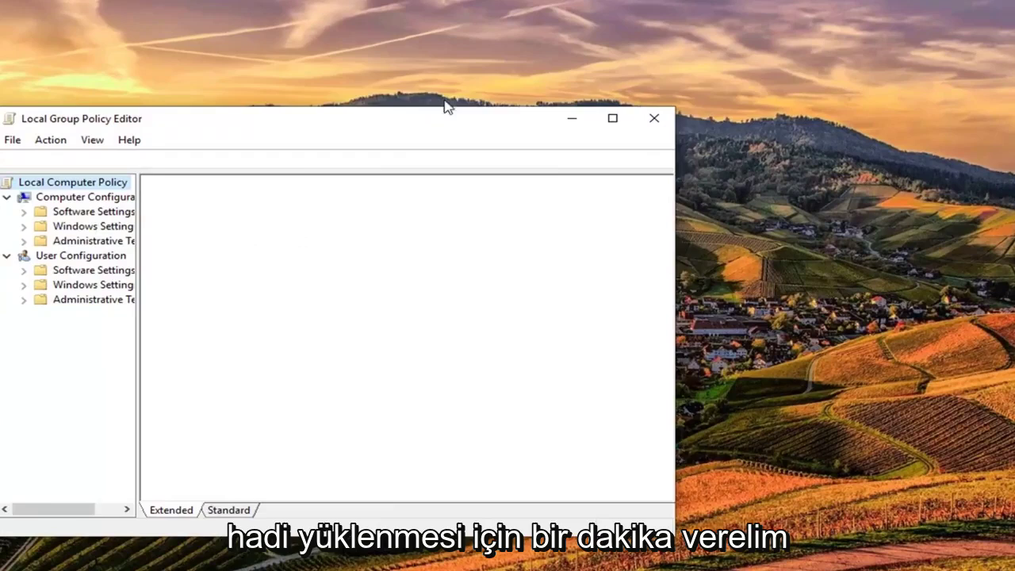
- Resize and reposition the Local Group Policy Editor window and widen its console tree so the folder names fit
{"action": "left_click_drag", "start_coordinate": [711, 506], "coordinate": [880, 570]}
{"action": "left_click_drag", "start_coordinate": [390, 94], "coordinate": [441, 48]}
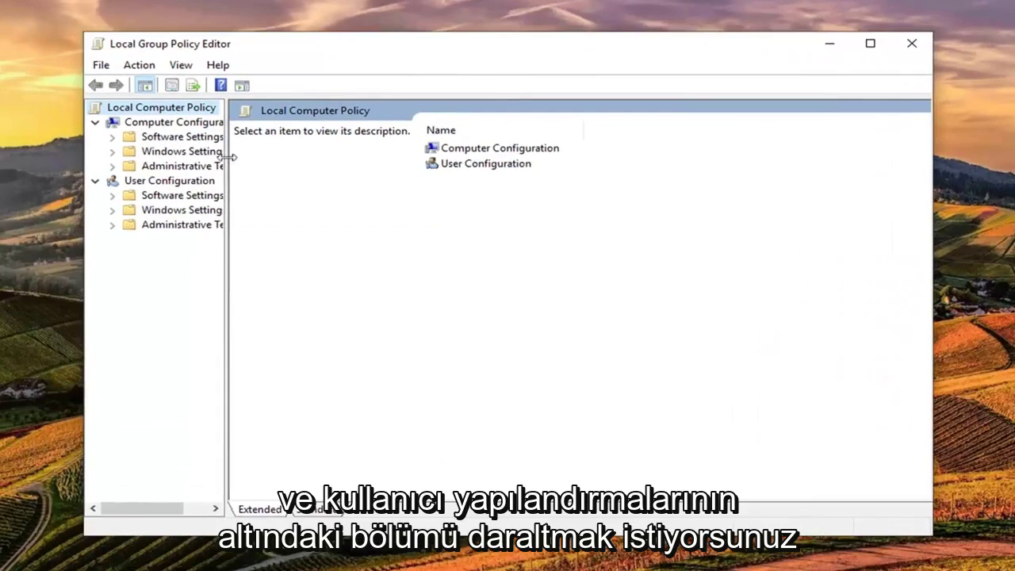
{"action": "left_click_drag", "start_coordinate": [227, 157], "coordinate": [370, 157]}
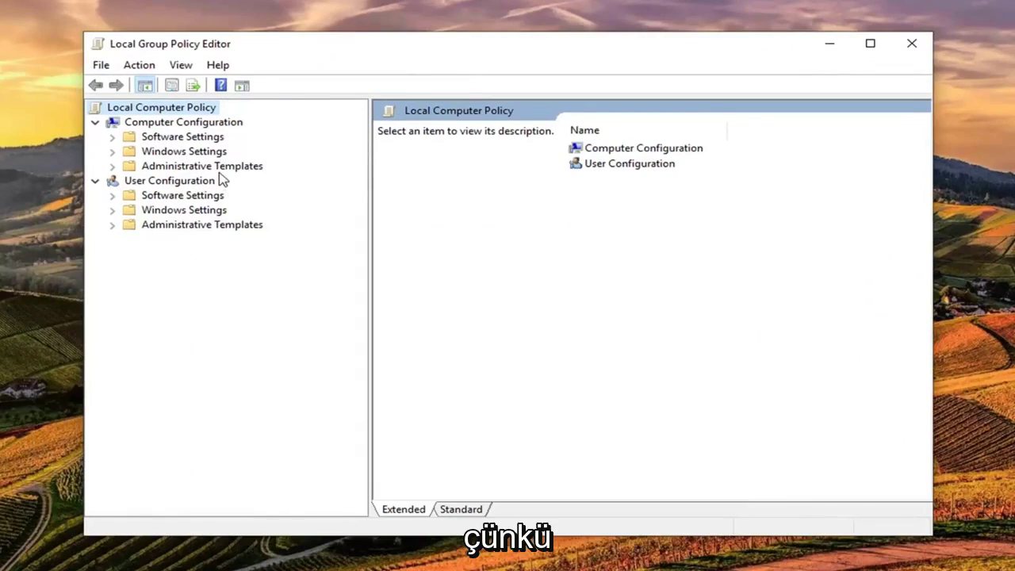
- Look through the folders under the two configuration branches and collapse the User Configuration branch
{"action": "left_click", "coordinate": [155, 181]}
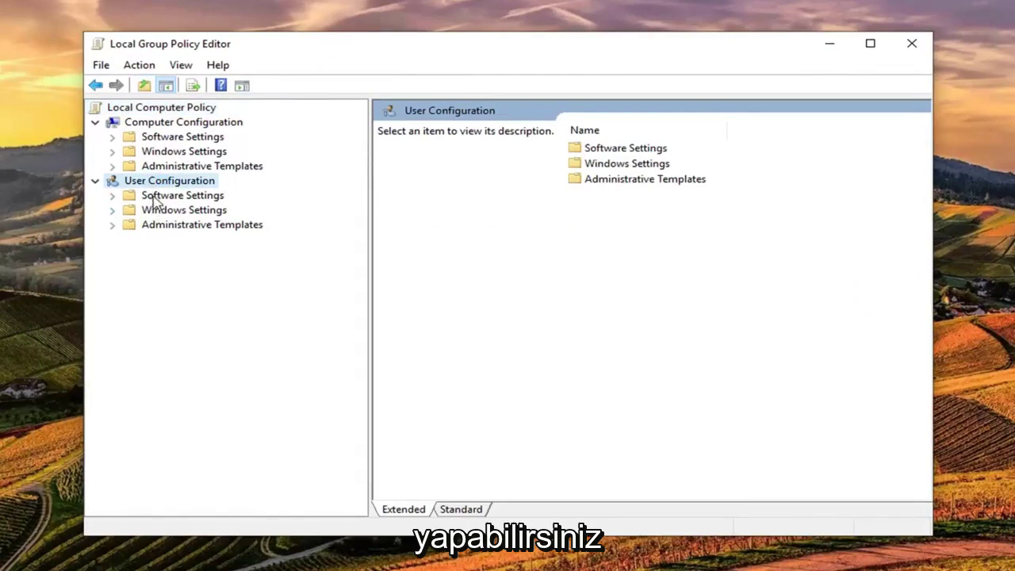
{"action": "left_click", "coordinate": [159, 196]}
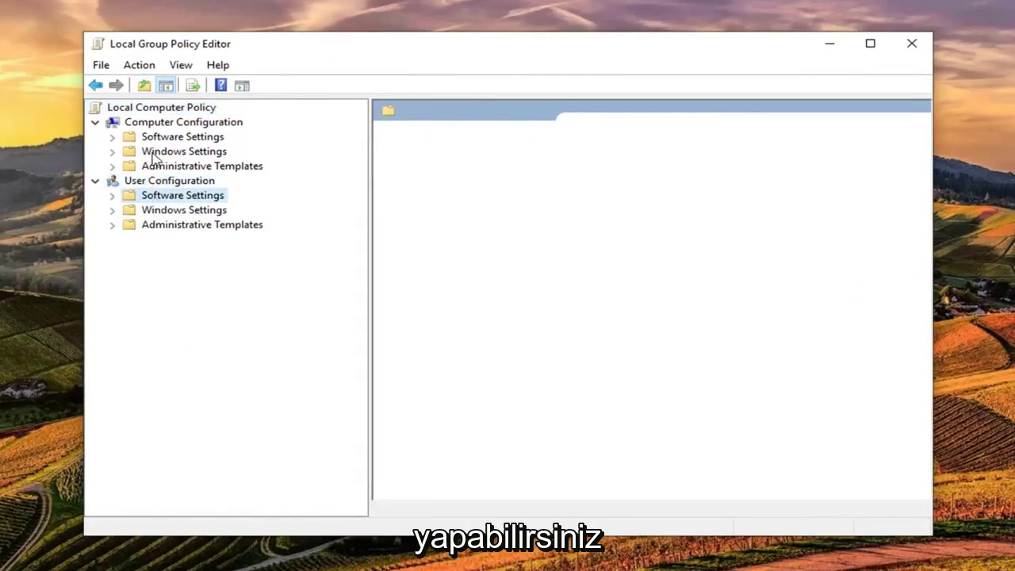
{"action": "left_click", "coordinate": [151, 226]}
{"action": "left_click", "coordinate": [158, 152]}
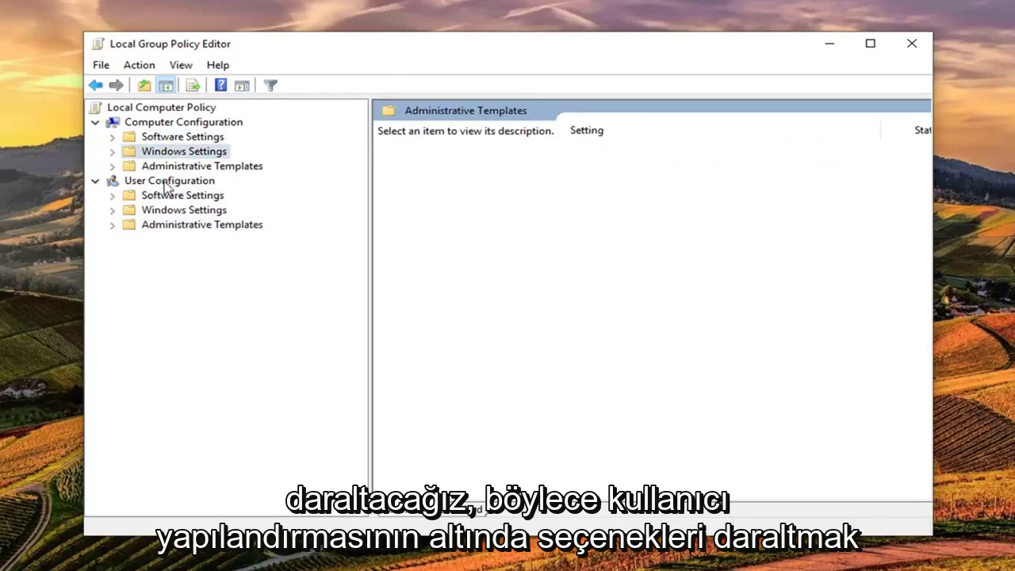
{"action": "left_click", "coordinate": [97, 183]}
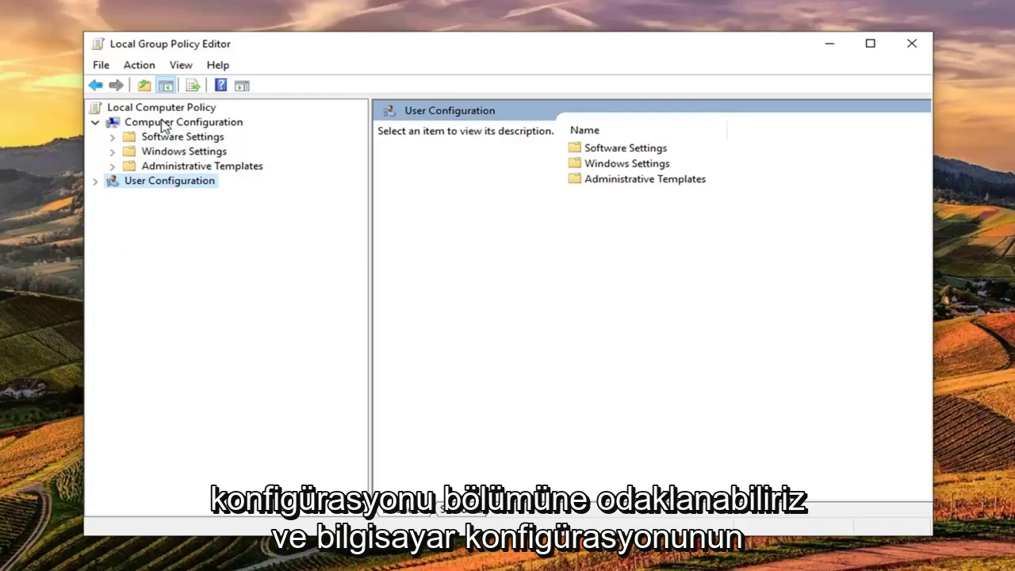
- Show the Credentials Delegation policies under Computer Configuration > Administrative Templates > System
{"action": "left_click", "coordinate": [173, 168]}
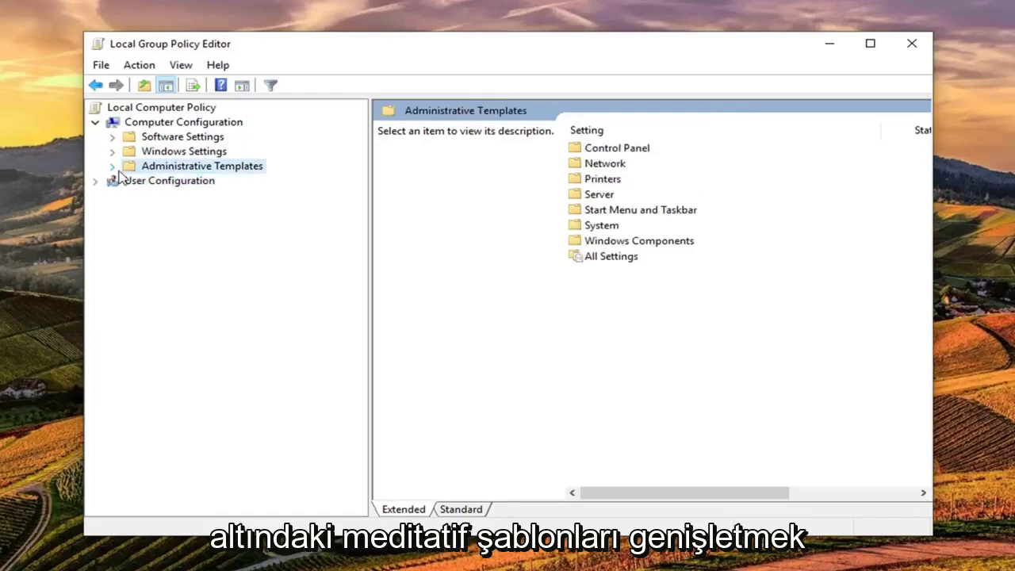
{"action": "left_click", "coordinate": [114, 166]}
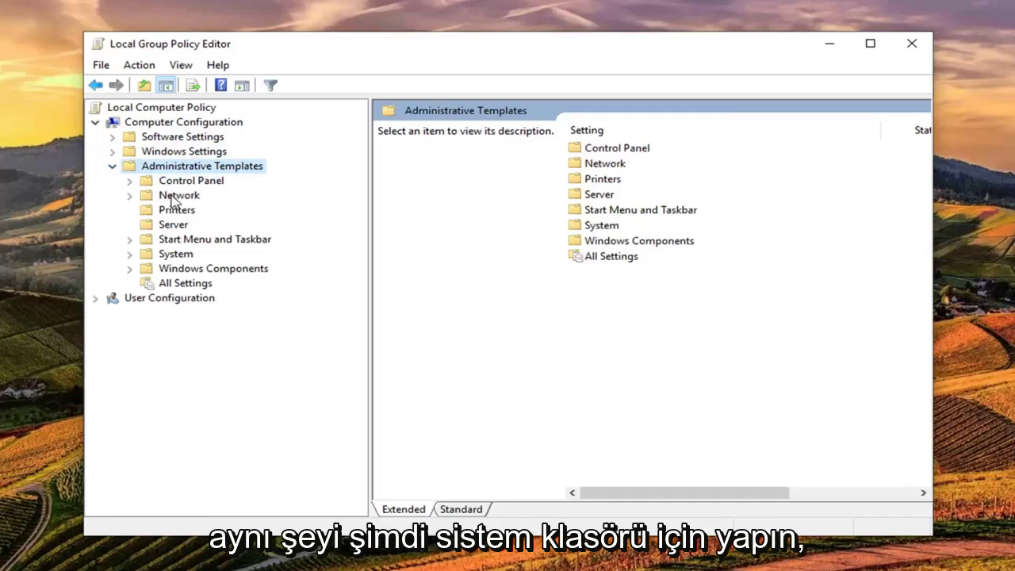
{"action": "left_click", "coordinate": [161, 258]}
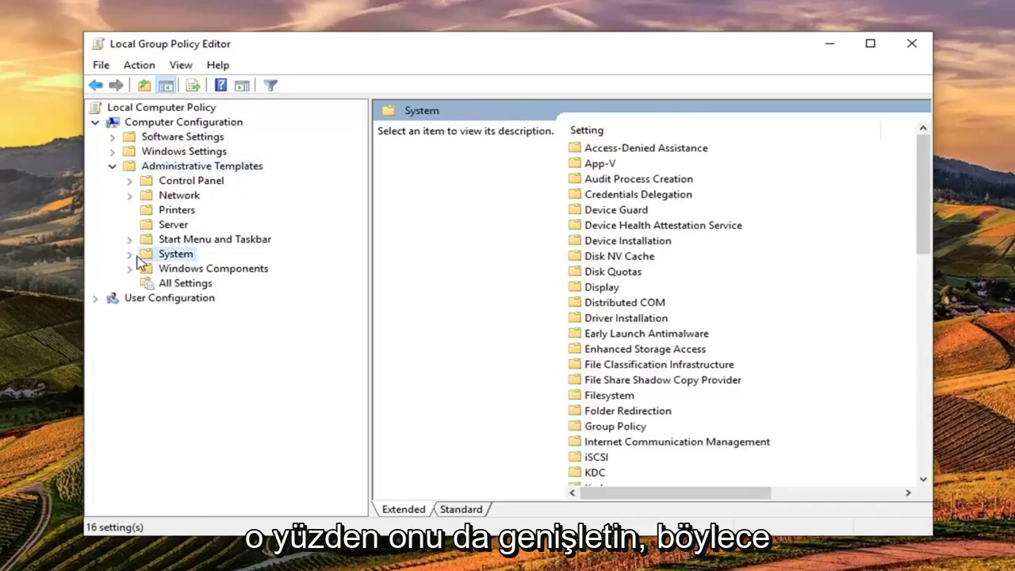
{"action": "left_click", "coordinate": [130, 255]}
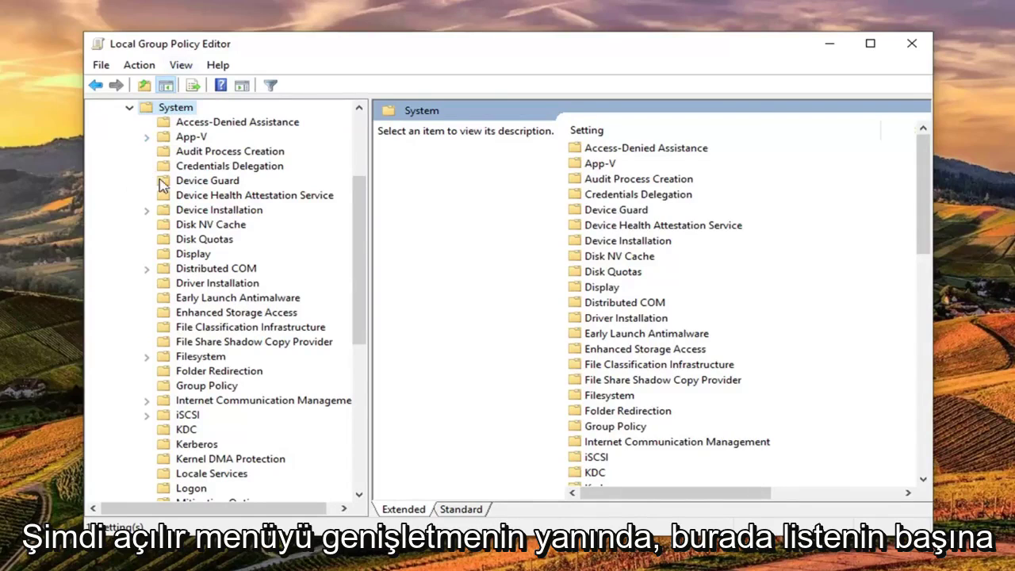
{"action": "left_click", "coordinate": [211, 167]}
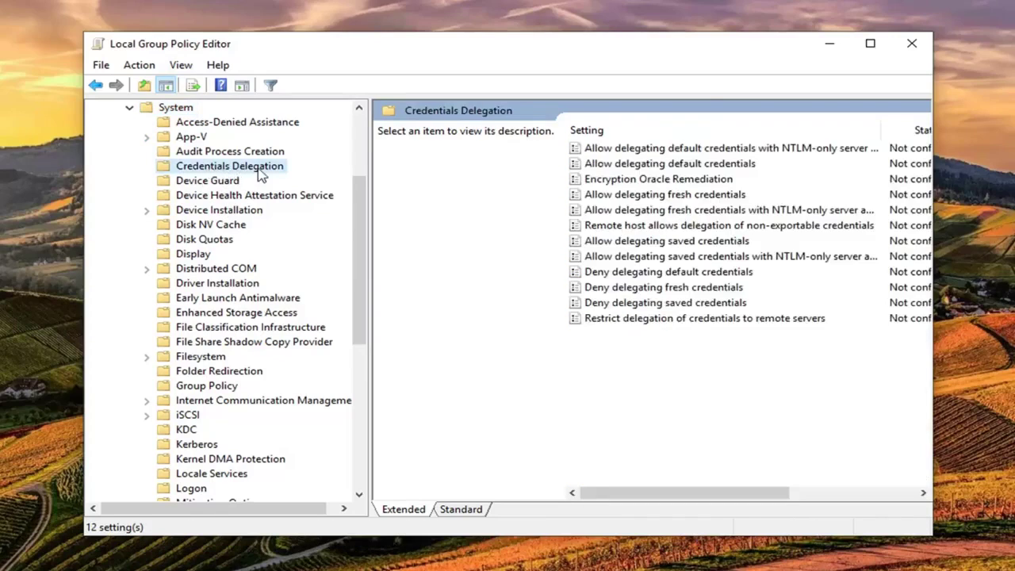
- Set the policy "Restrict delegation of credentials to remote servers" to Disabled and apply it
{"action": "left_click_drag", "start_coordinate": [938, 542], "coordinate": [980, 545]}
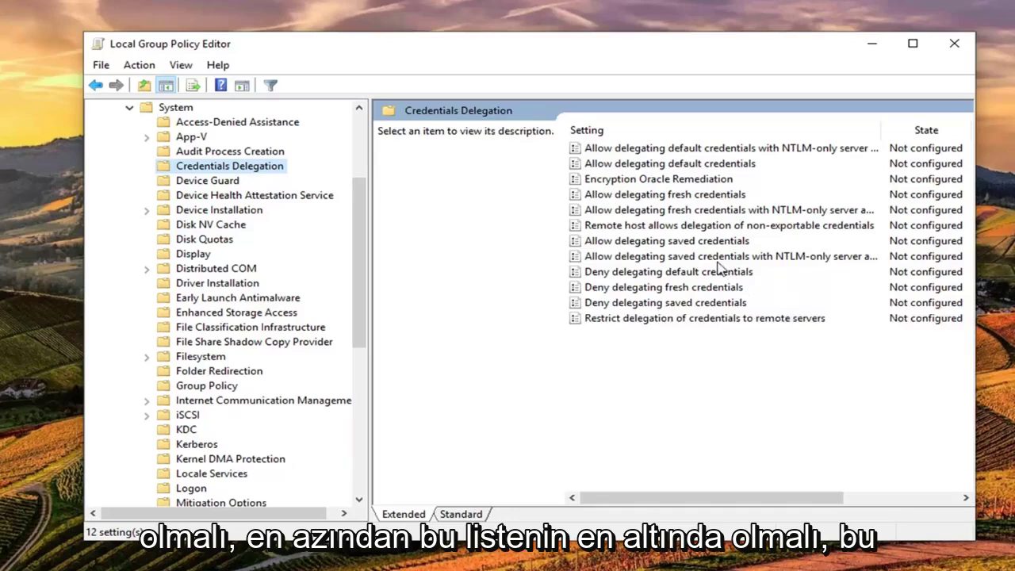
{"action": "left_click", "coordinate": [669, 320]}
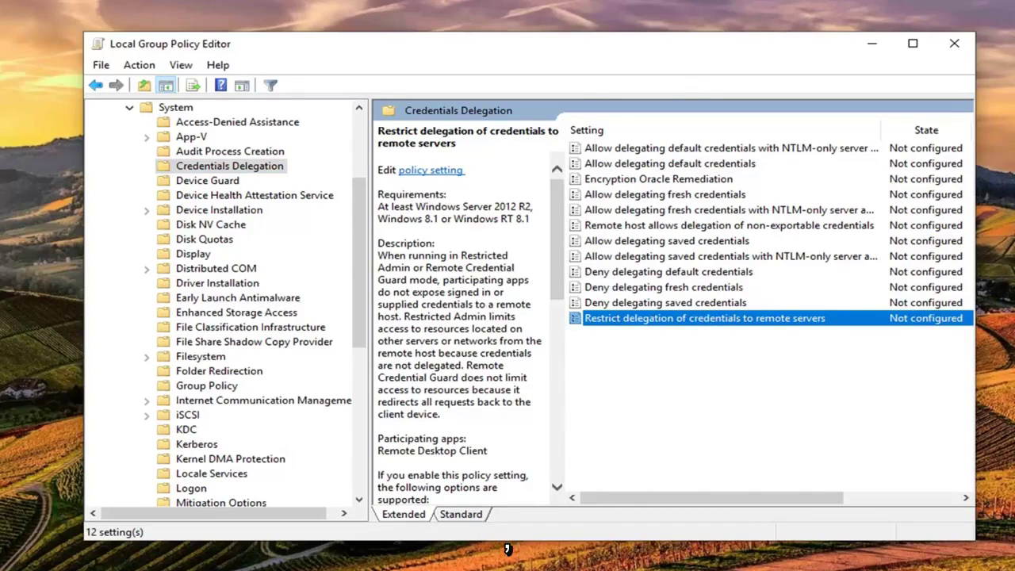
{"action": "key", "text": "Return"}
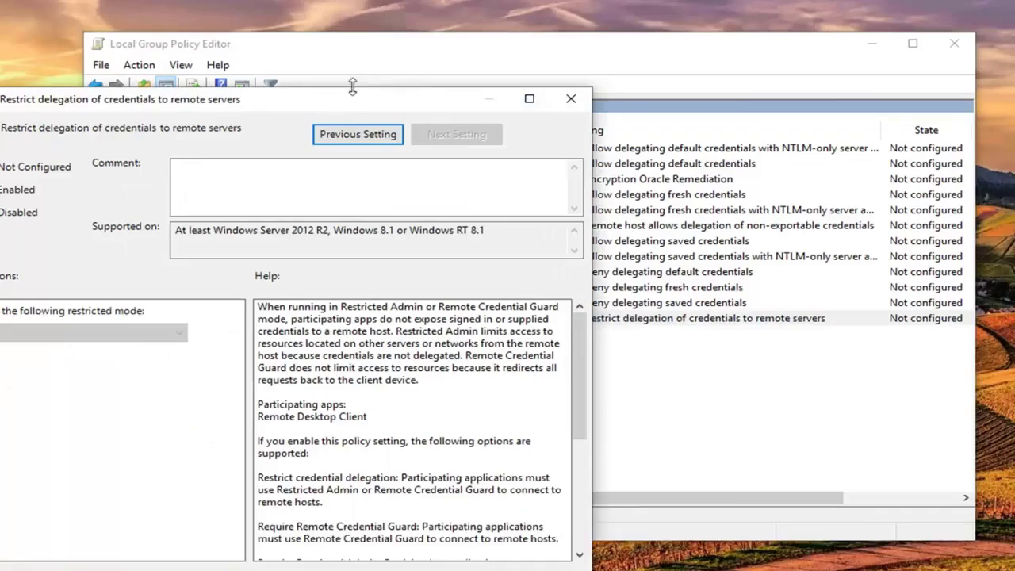
{"action": "left_click_drag", "start_coordinate": [354, 84], "coordinate": [530, 89]}
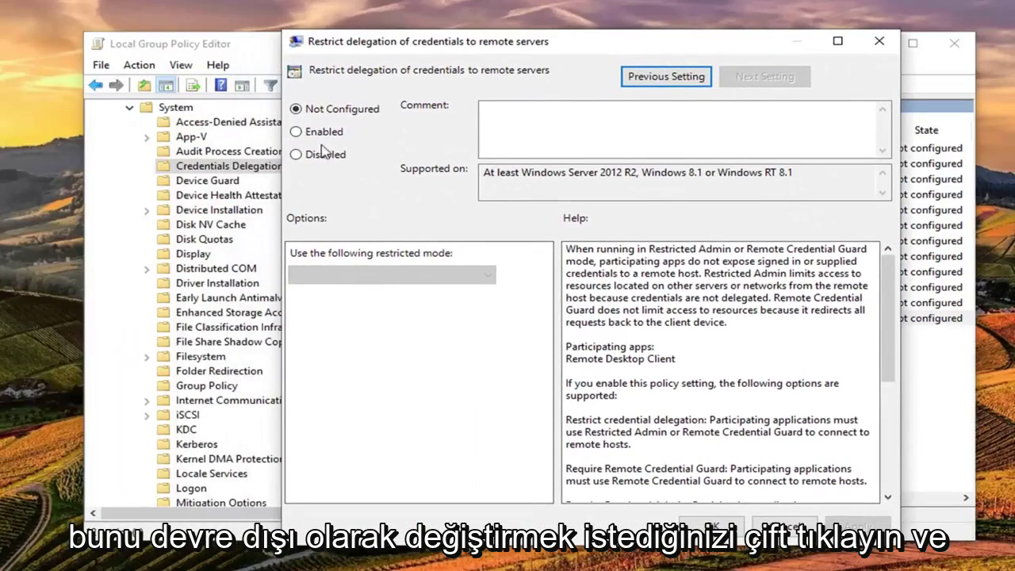
{"action": "left_click", "coordinate": [309, 158]}
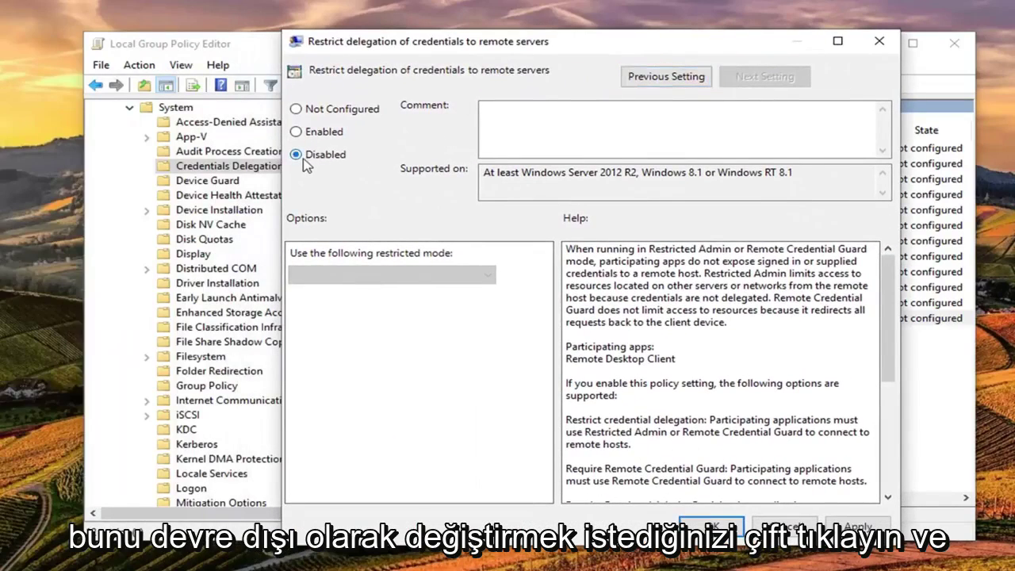
{"action": "left_click", "coordinate": [858, 526]}
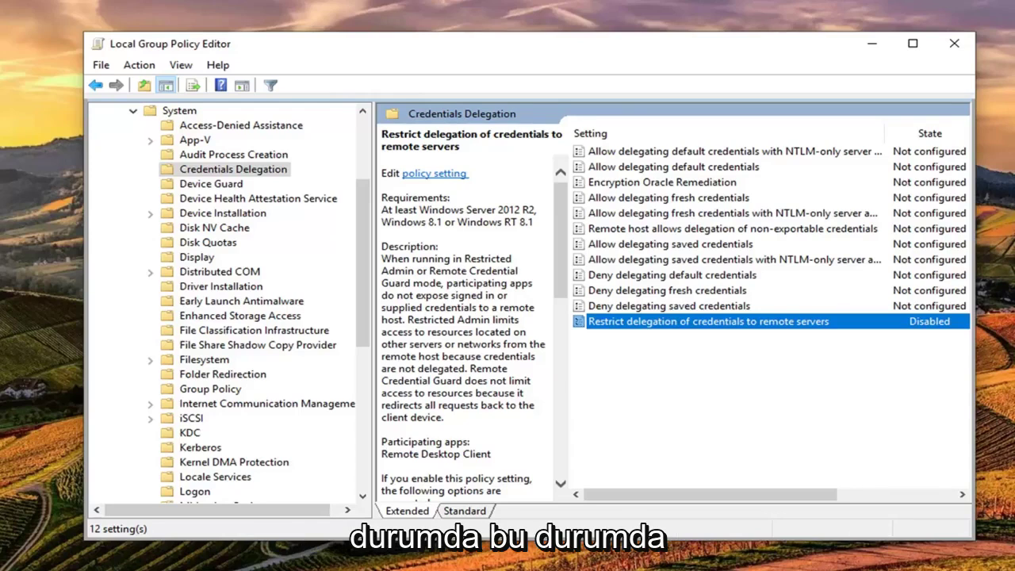
- Collapse the System and Administrative Templates folders and select Computer Configuration
{"action": "scroll", "coordinate": [146, 248], "scroll_direction": "up", "scroll_amount": 3}
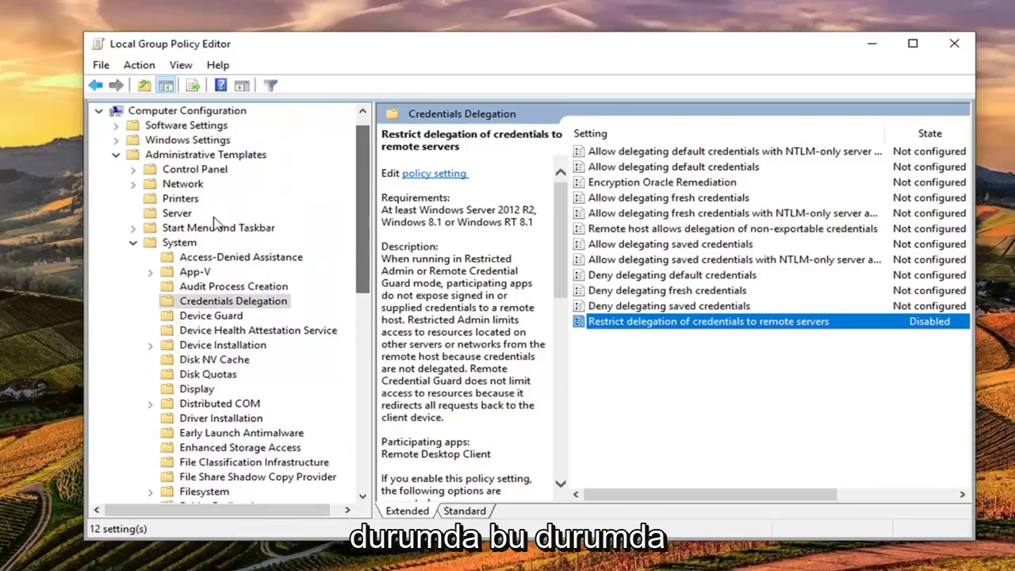
{"action": "left_click", "coordinate": [134, 243]}
{"action": "left_click", "coordinate": [116, 169]}
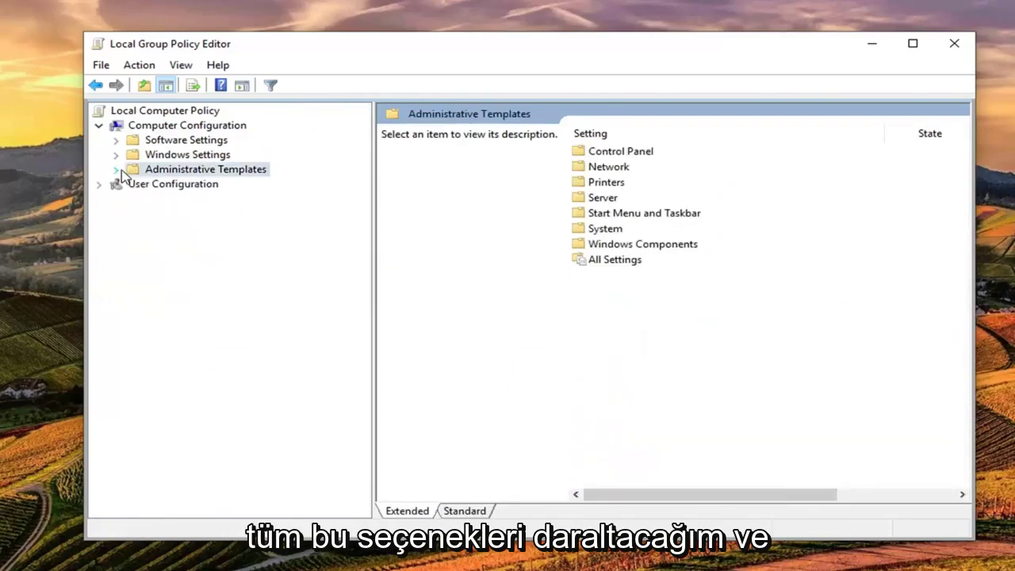
{"action": "left_click", "coordinate": [153, 127]}
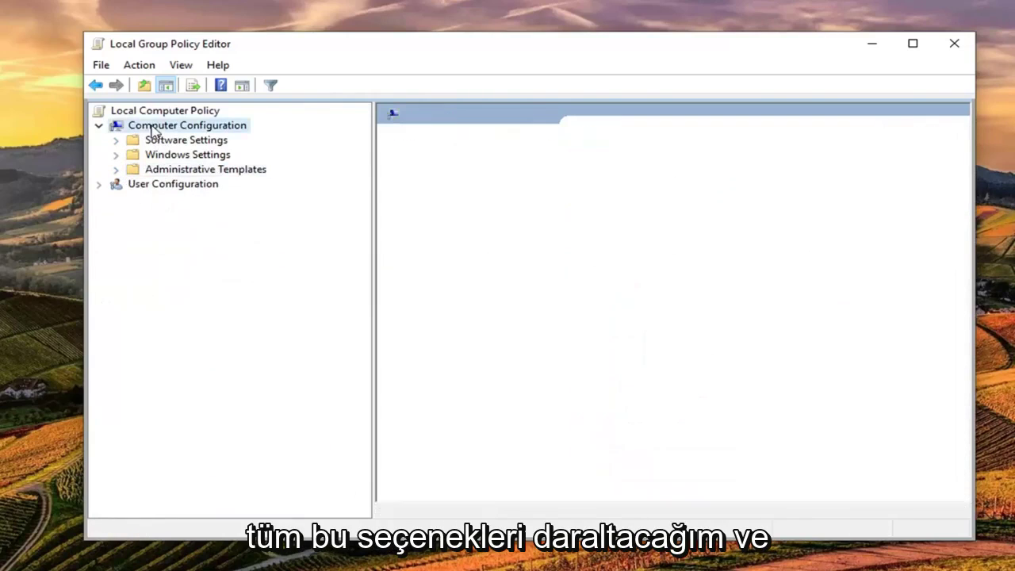
- Show the Security Options policies under Windows Settings > Security Settings > Local Policies
{"action": "left_click", "coordinate": [151, 157]}
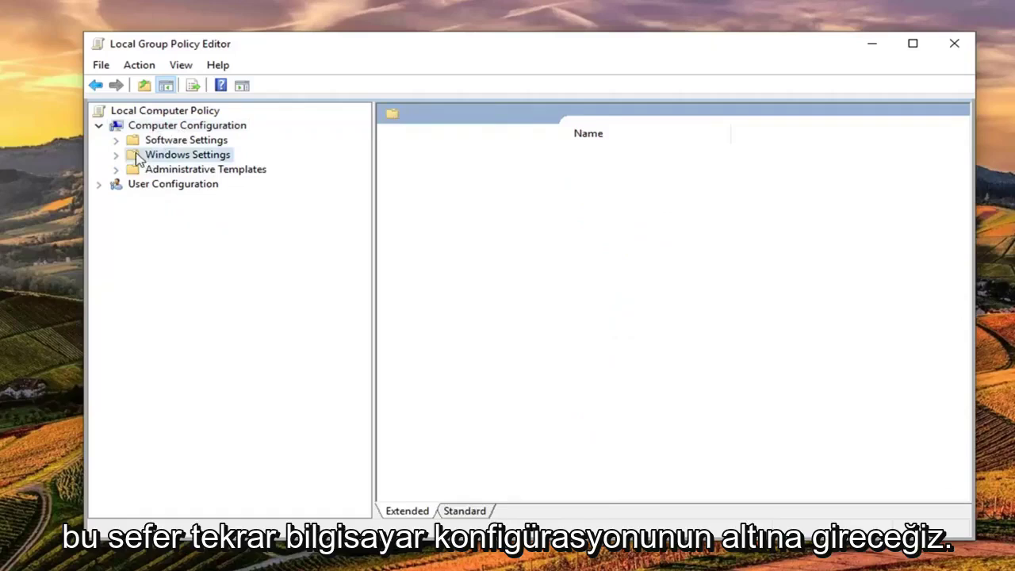
{"action": "left_click", "coordinate": [118, 155]}
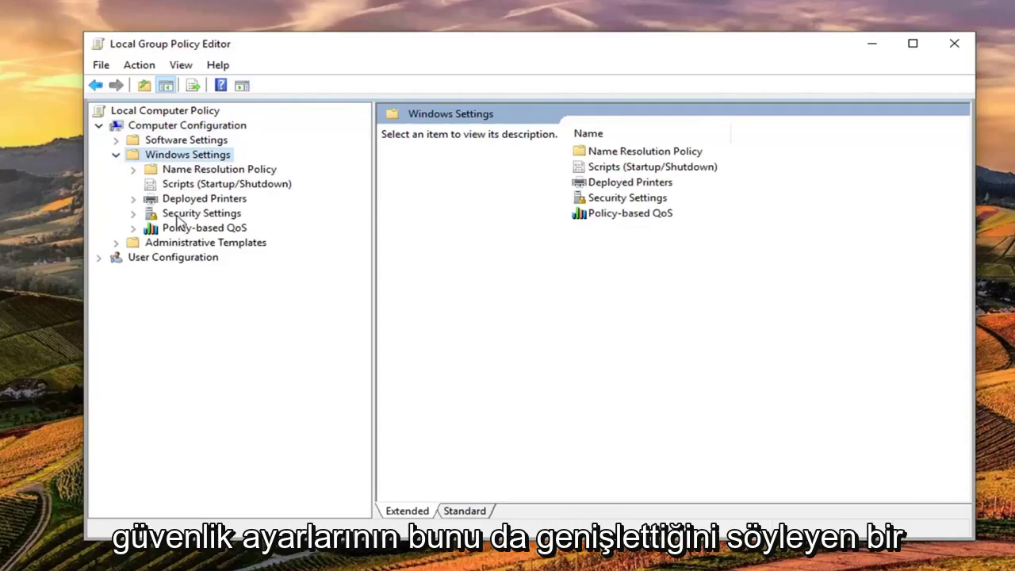
{"action": "left_click", "coordinate": [178, 216]}
{"action": "left_click", "coordinate": [133, 218]}
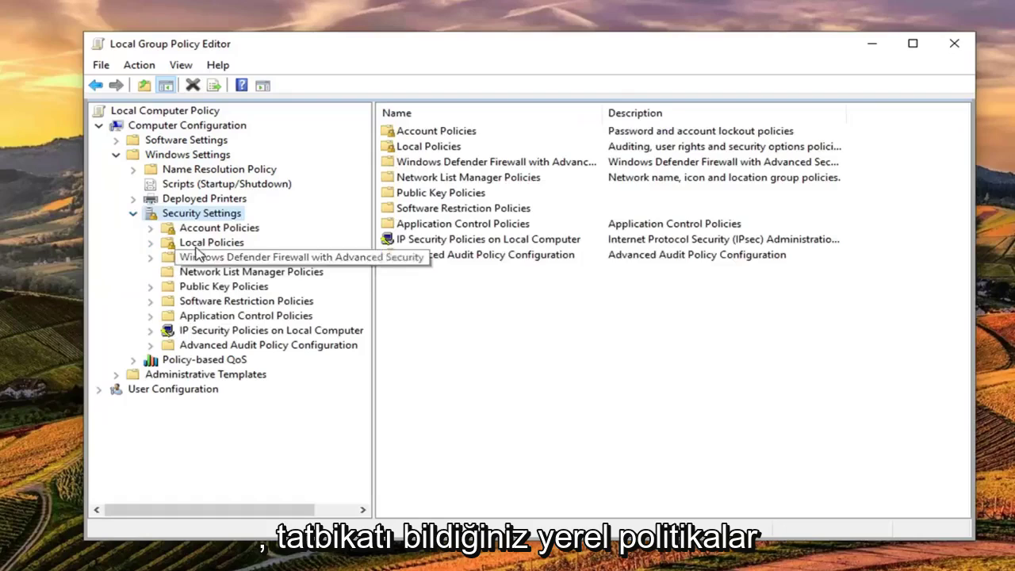
{"action": "left_click", "coordinate": [150, 244]}
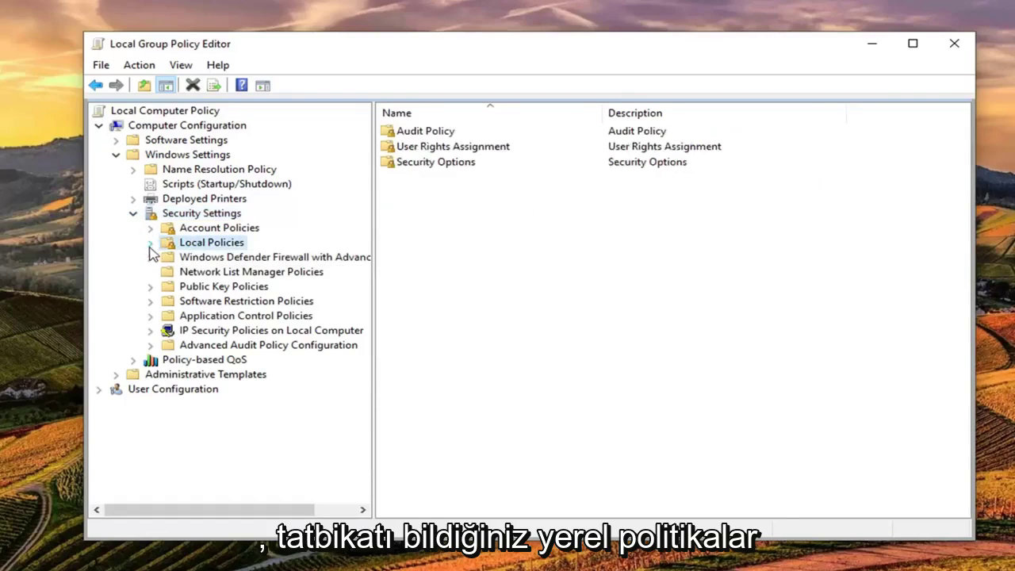
{"action": "left_click", "coordinate": [150, 244]}
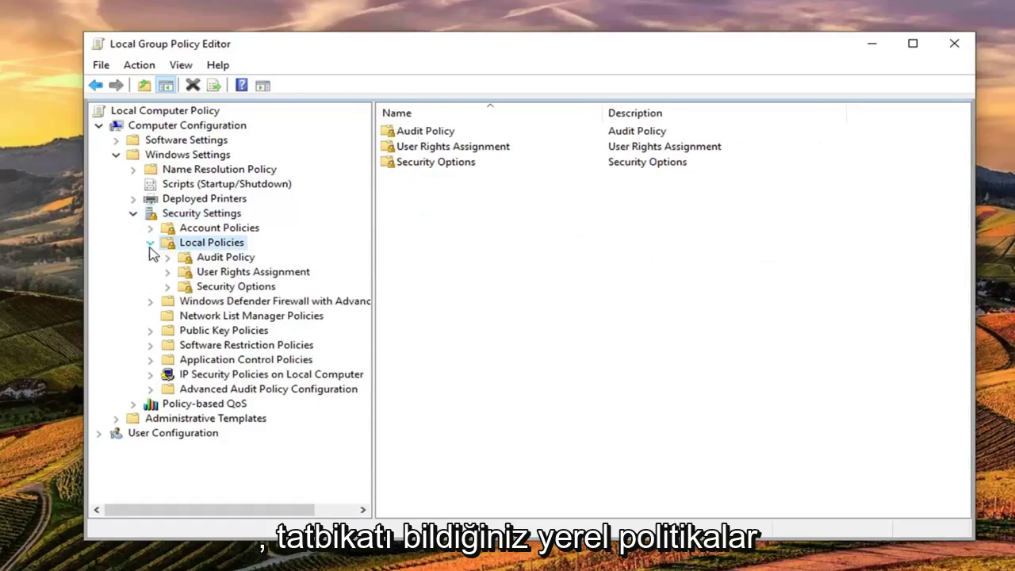
{"action": "left_click", "coordinate": [213, 287]}
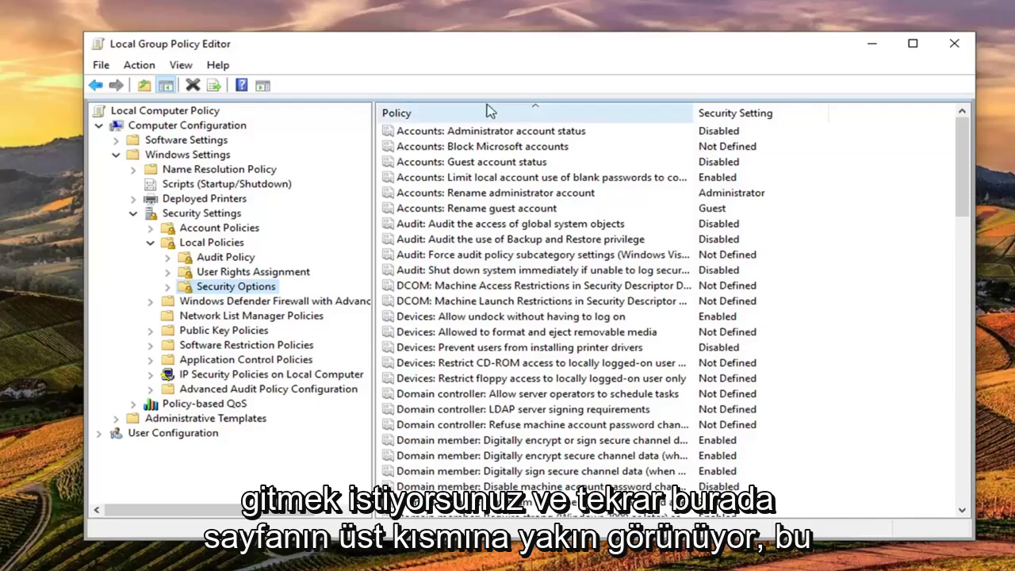
- Set "Accounts: Limit local account use of blank passwords to console logon only" to Disabled, widening the Policy column to read full names
{"action": "left_click", "coordinate": [481, 181]}
{"action": "left_click_drag", "start_coordinate": [694, 113], "coordinate": [825, 111]}
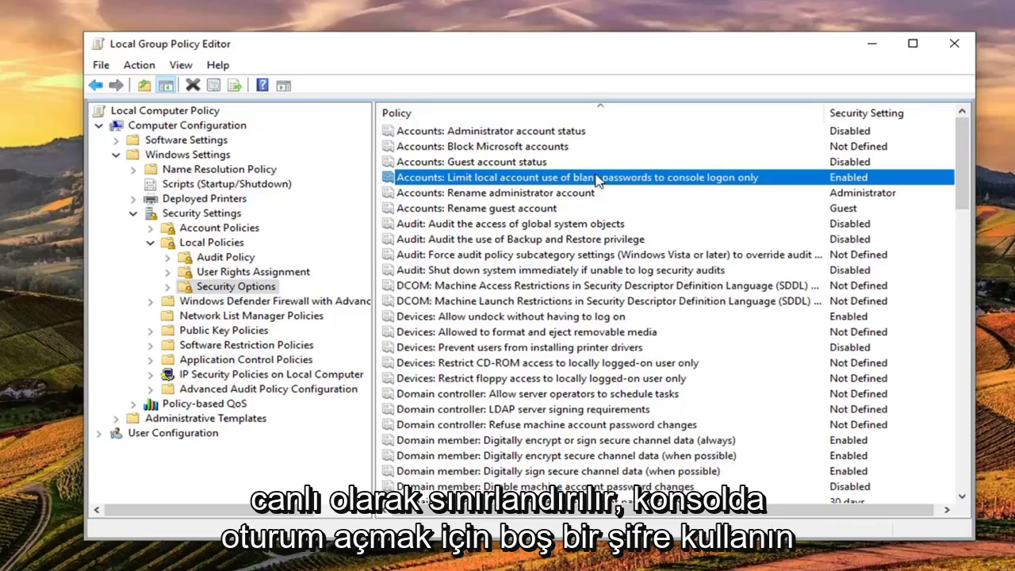
{"action": "double_click", "coordinate": [716, 179]}
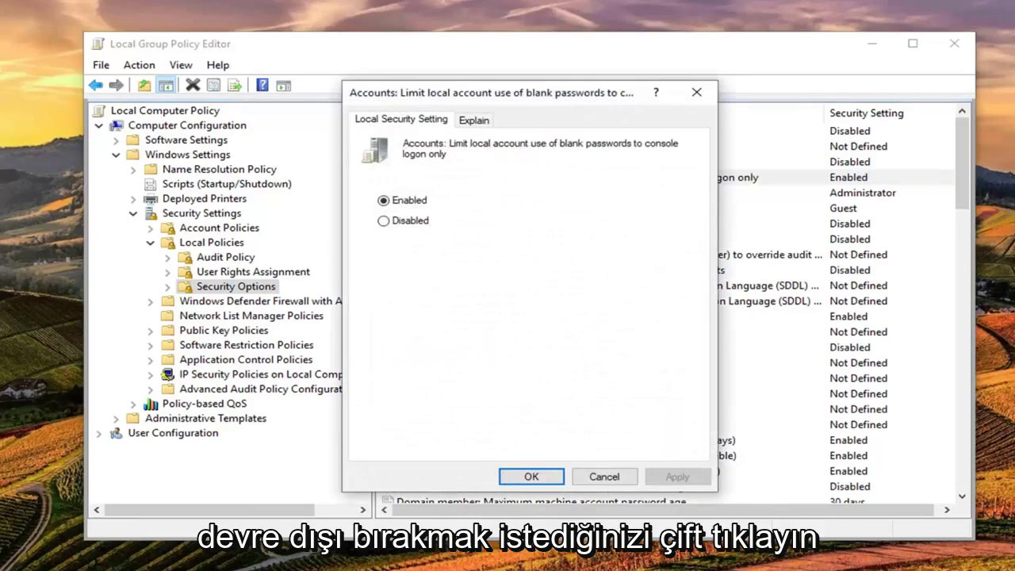
{"action": "left_click", "coordinate": [383, 221]}
{"action": "left_click", "coordinate": [679, 480]}
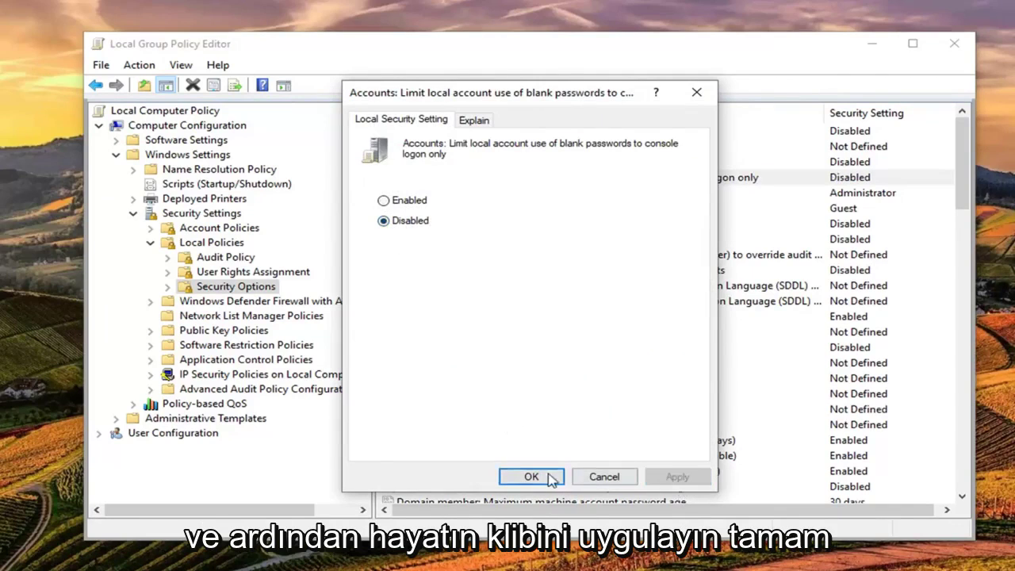
{"action": "left_click", "coordinate": [532, 477]}
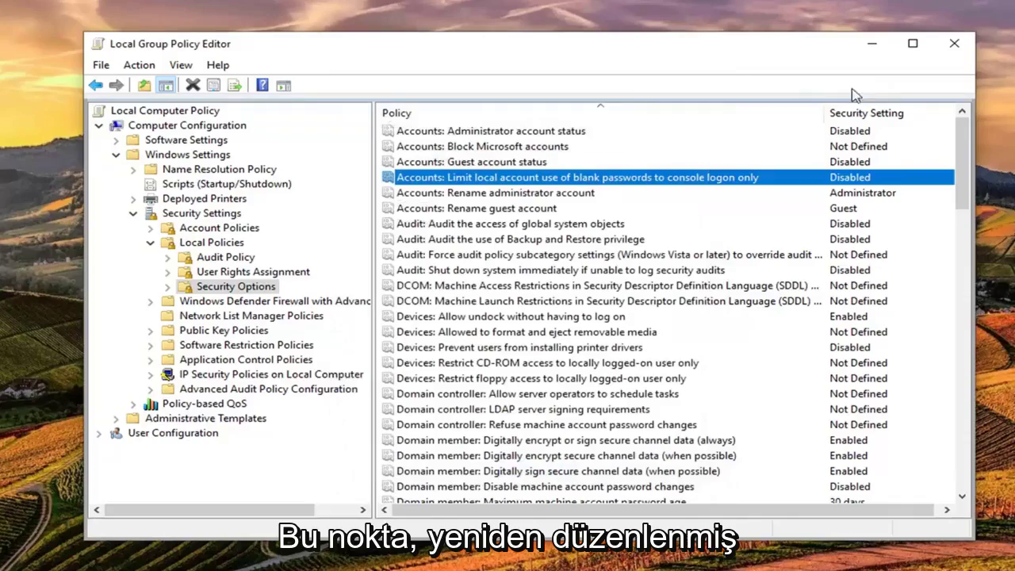